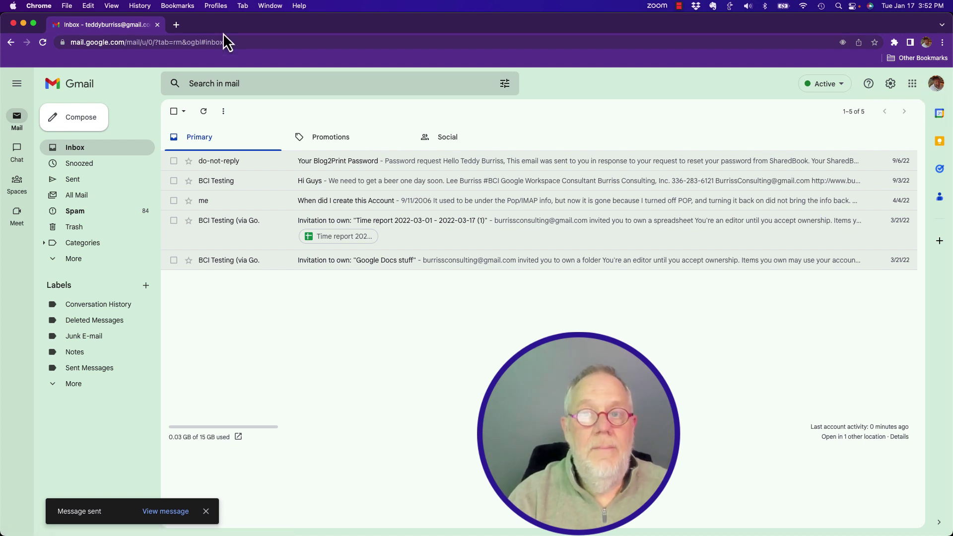
Step: Switch to the BCI recipient profile, refresh, and open 'Confidential email about the project'
click(216, 10)
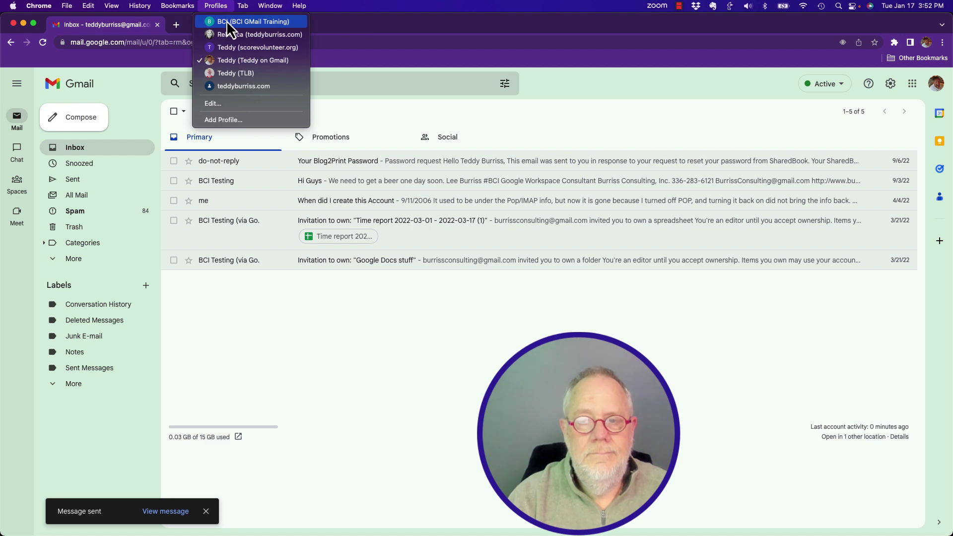
click(226, 20)
click(204, 95)
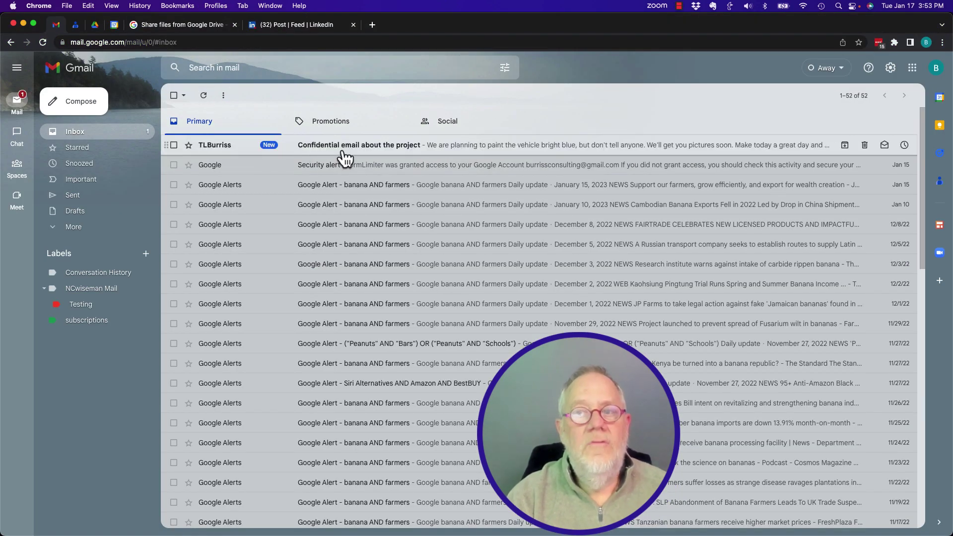
click(215, 146)
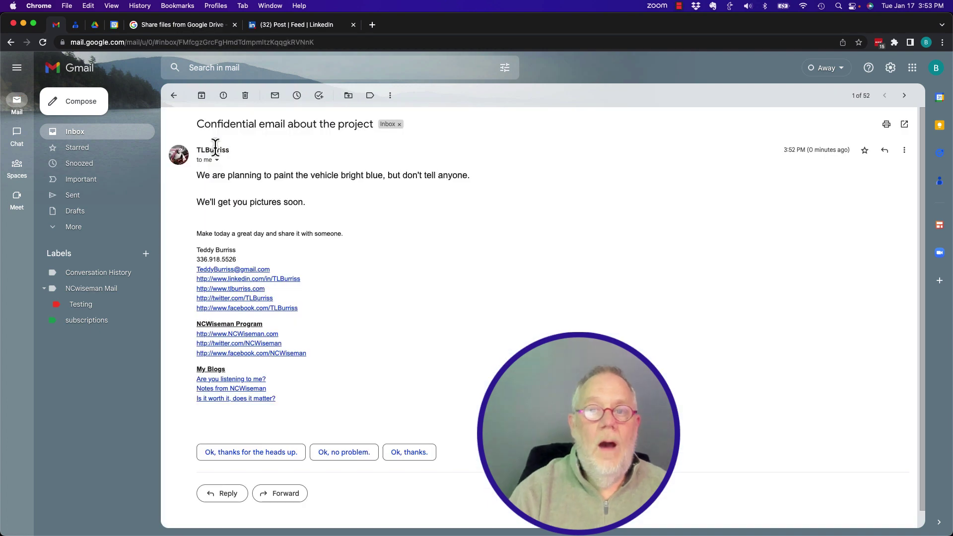
mouse_move(215, 149)
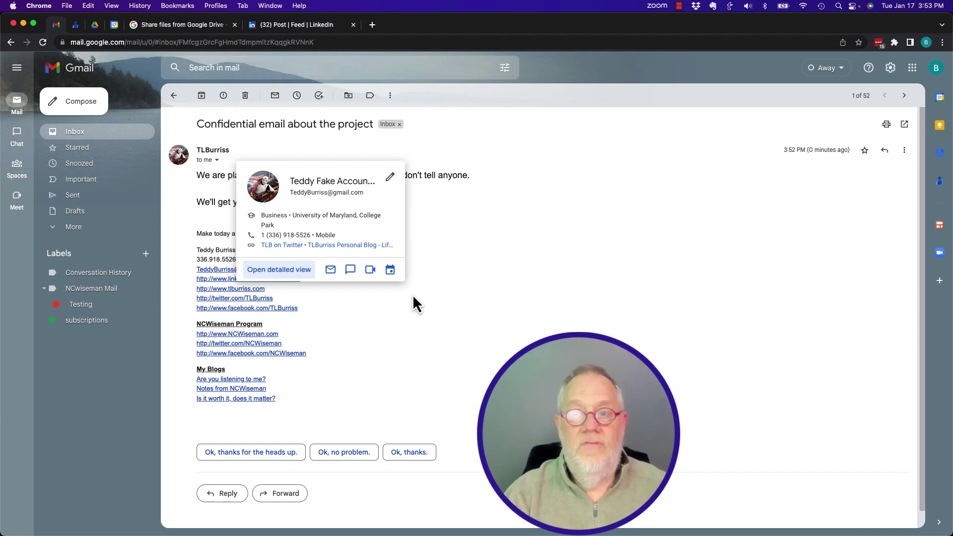
Step: Forward the email to the suggested contact with the note "Don't tell anyone about this."
click(274, 494)
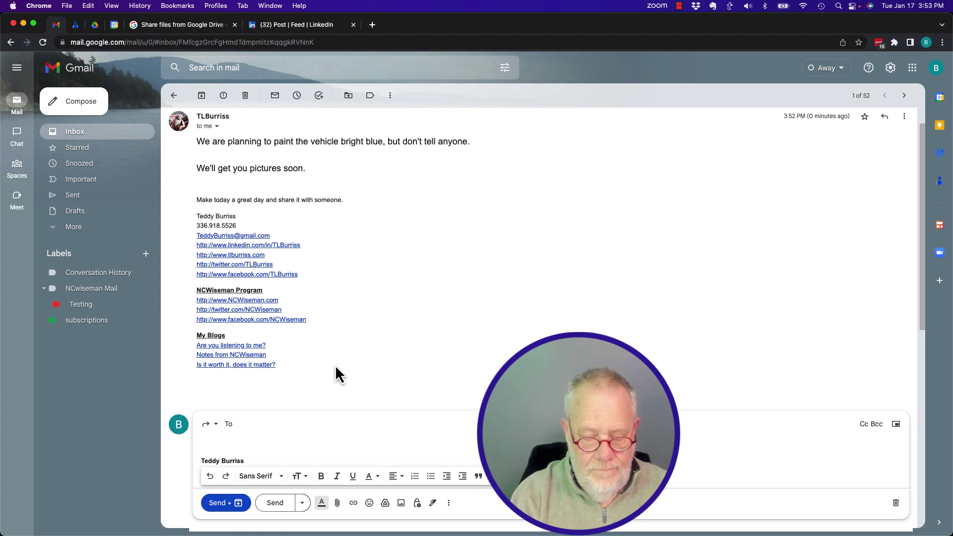
text(Teddy)
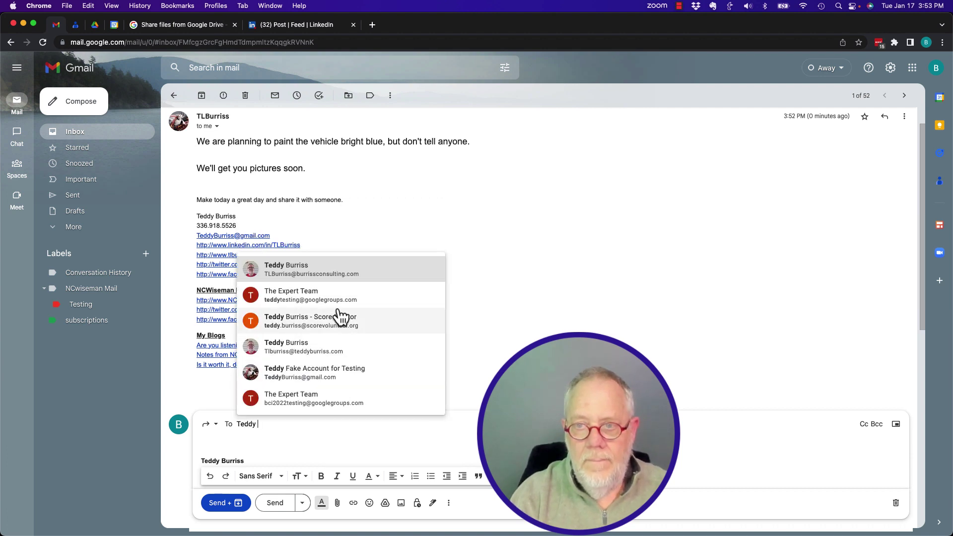
click(312, 279)
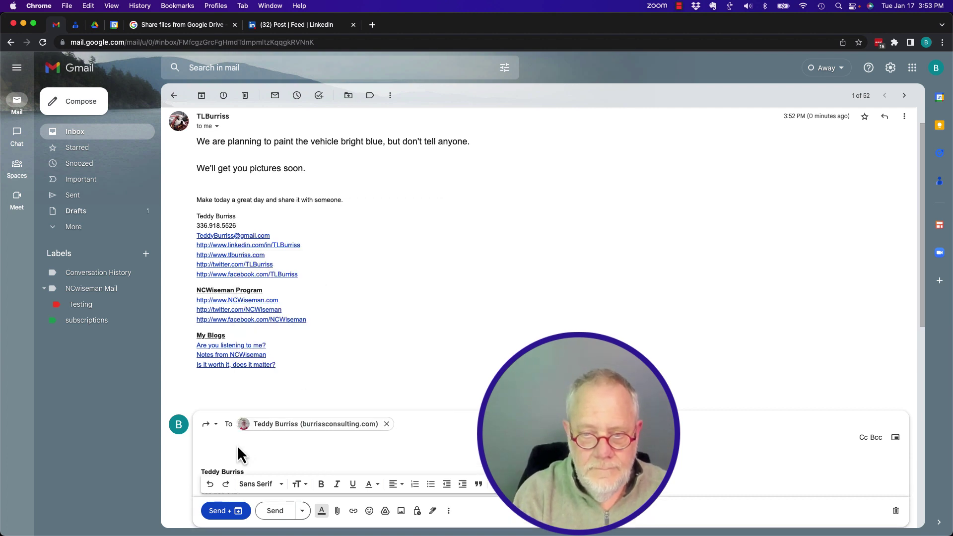
click(221, 456)
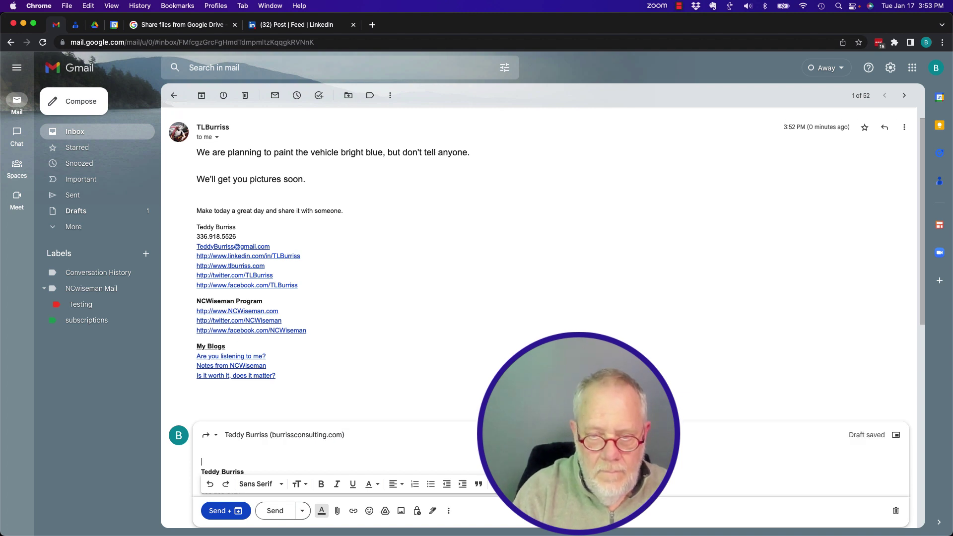
text(Don't tell )
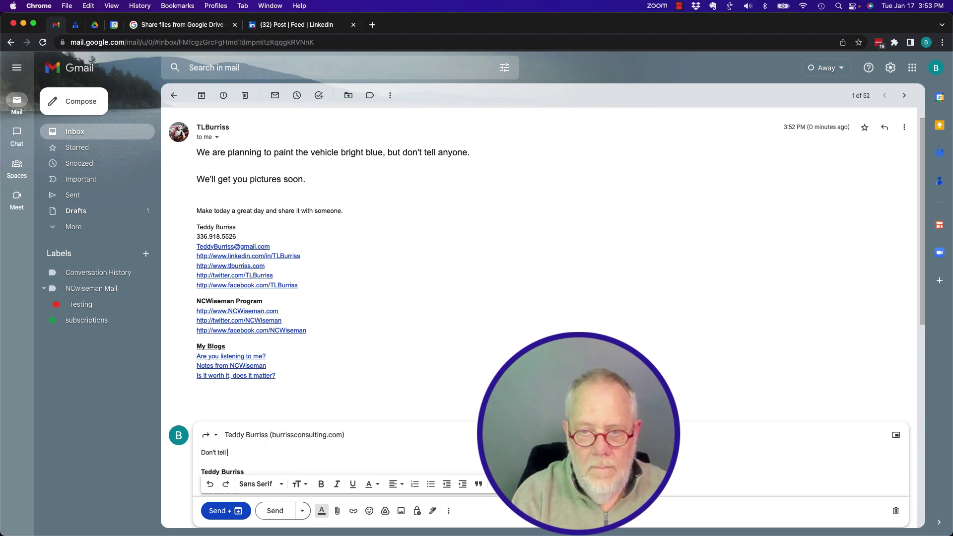
text(anyone about this)
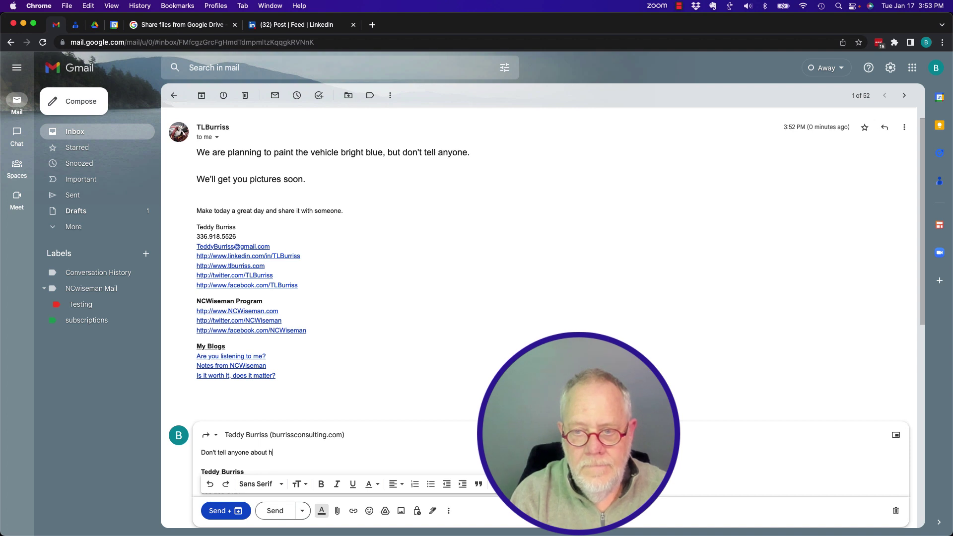
text(.)
key(Return)
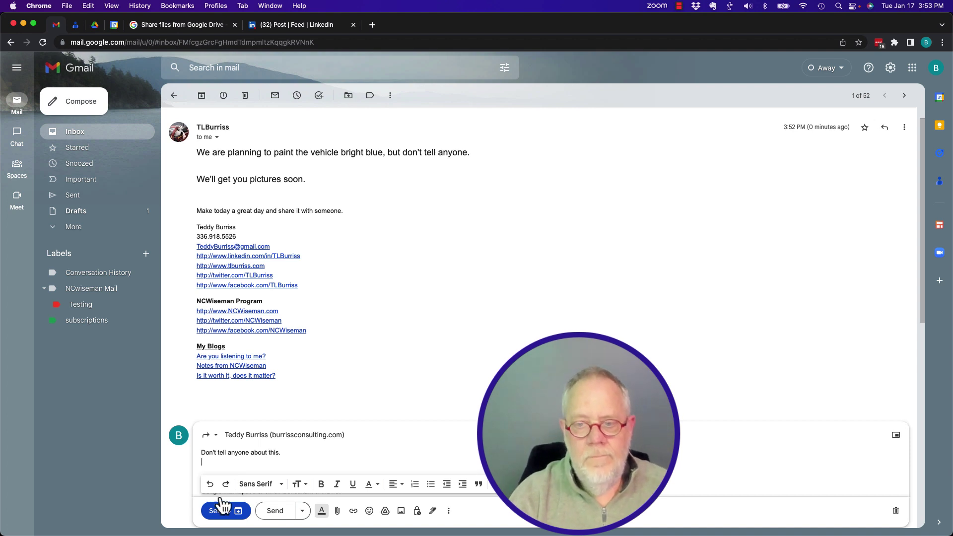
click(276, 511)
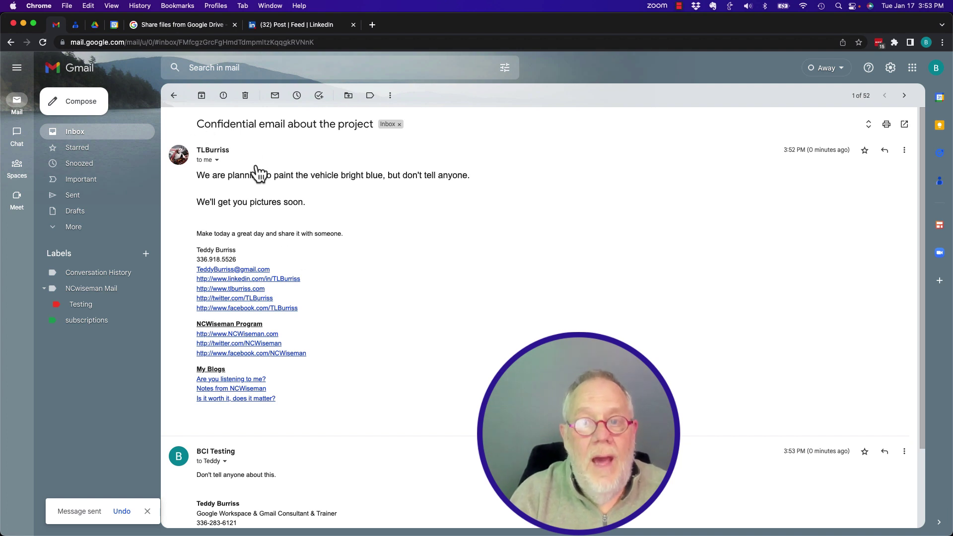
click(217, 160)
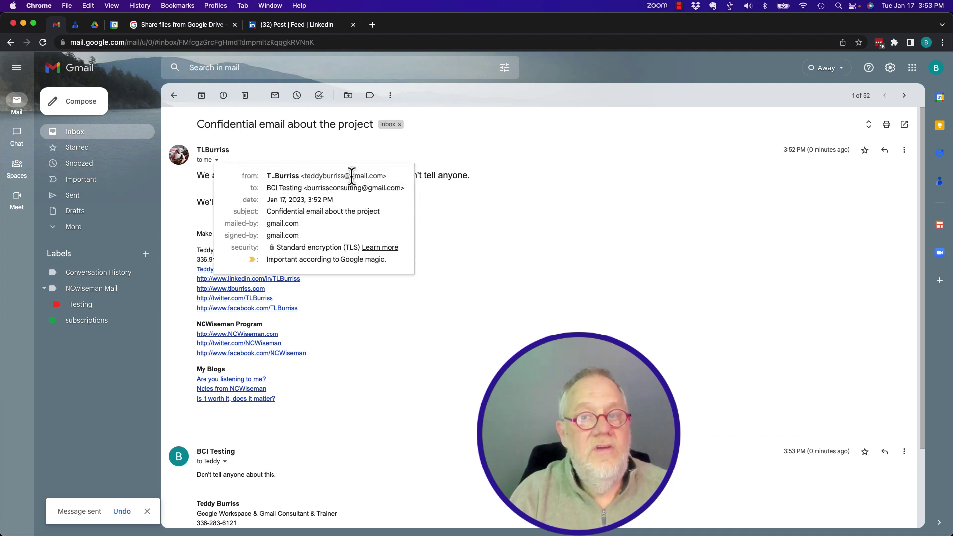
scroll(374, 373, down, 3)
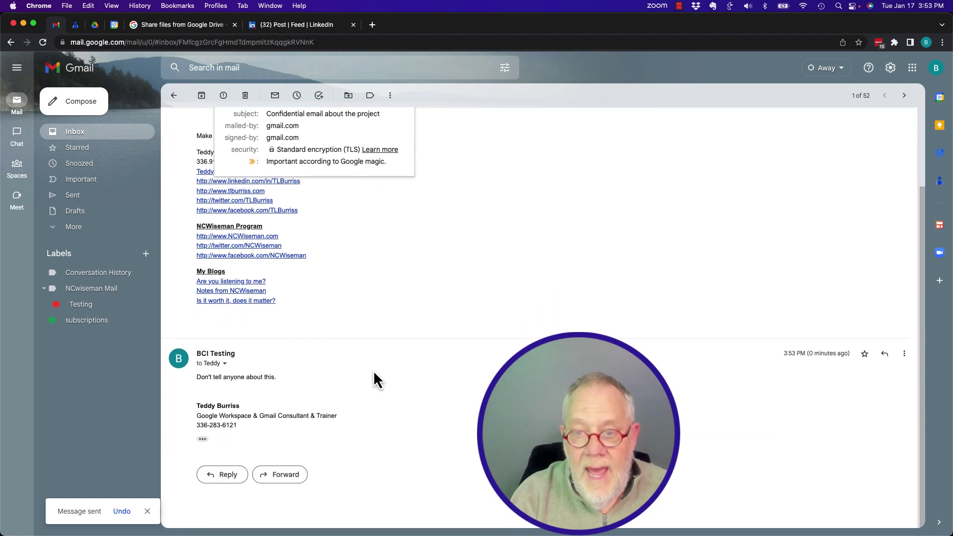
click(225, 364)
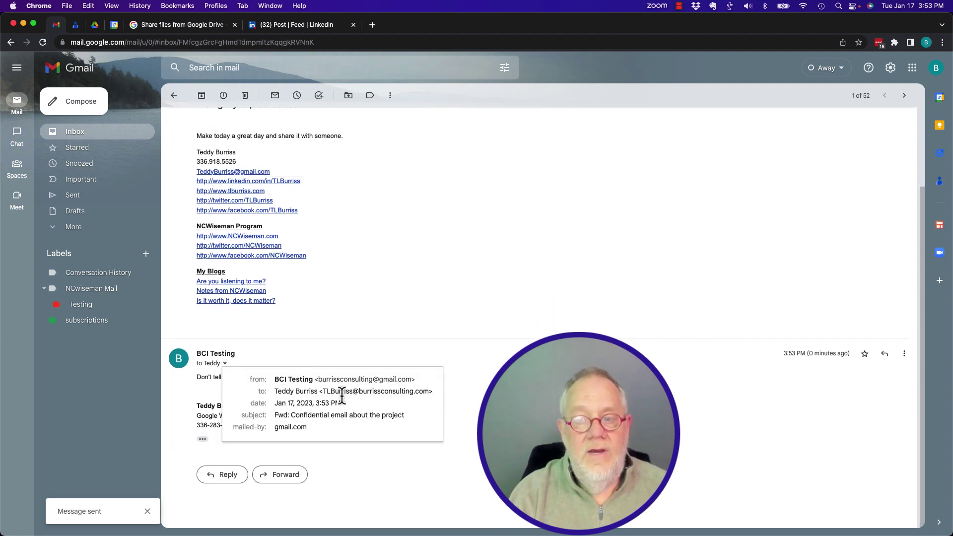
click(460, 299)
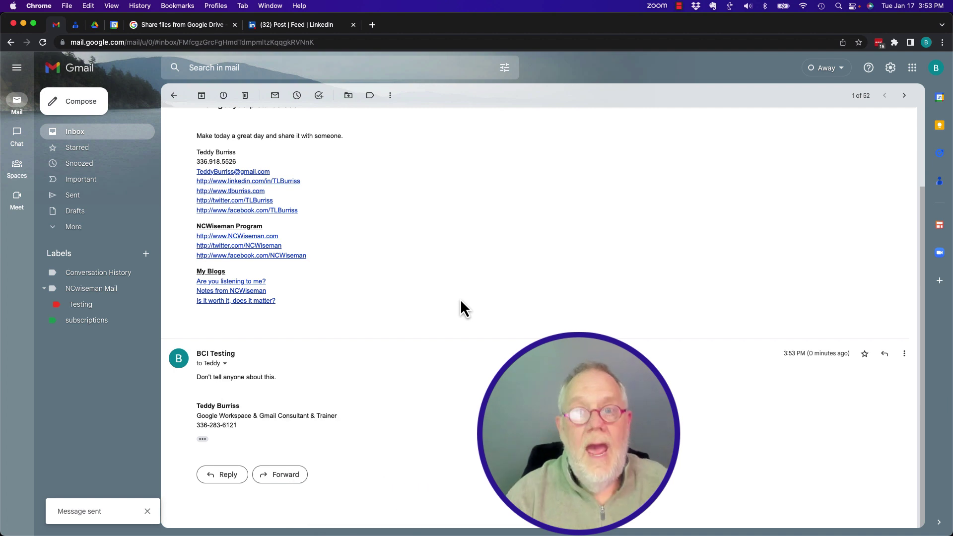
scroll(460, 299, up, 2)
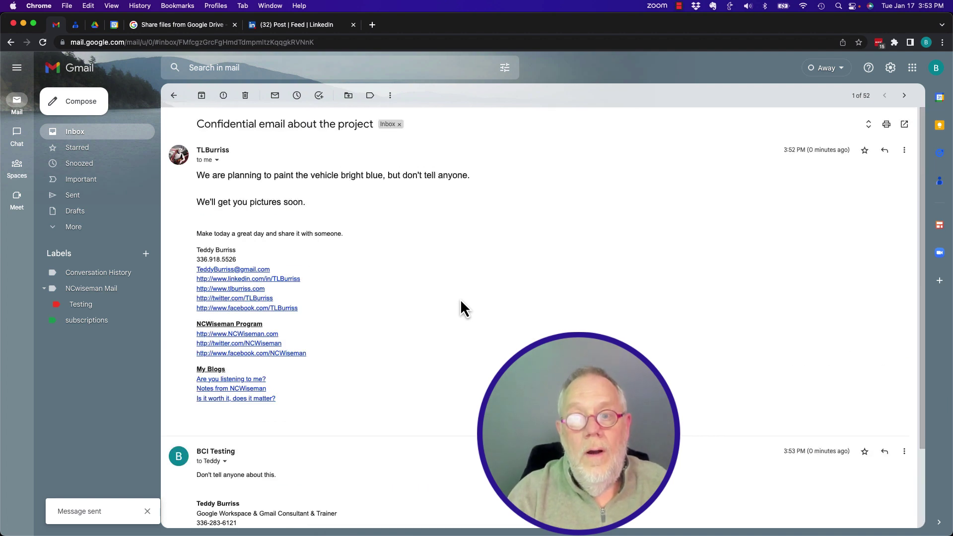
mouse_move(219, 159)
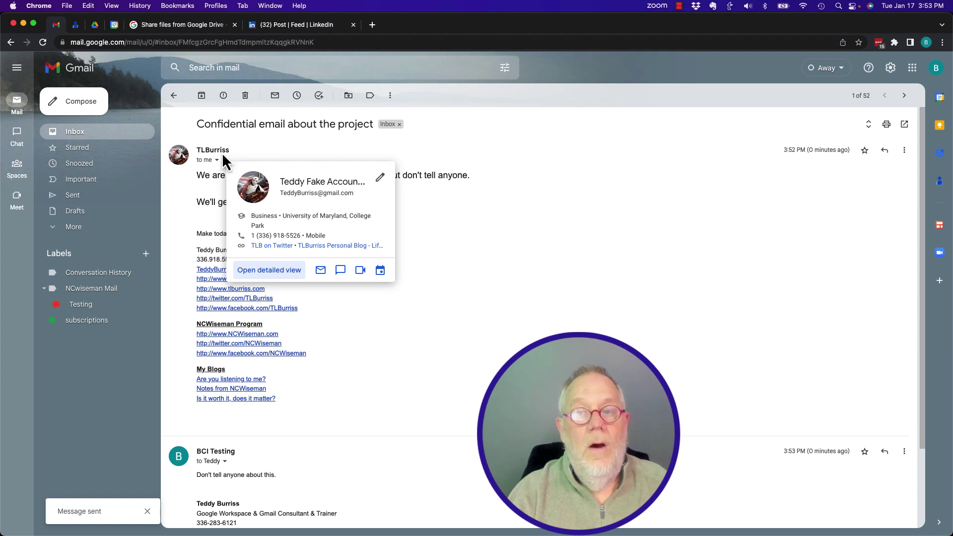
scroll(457, 356, down, 2)
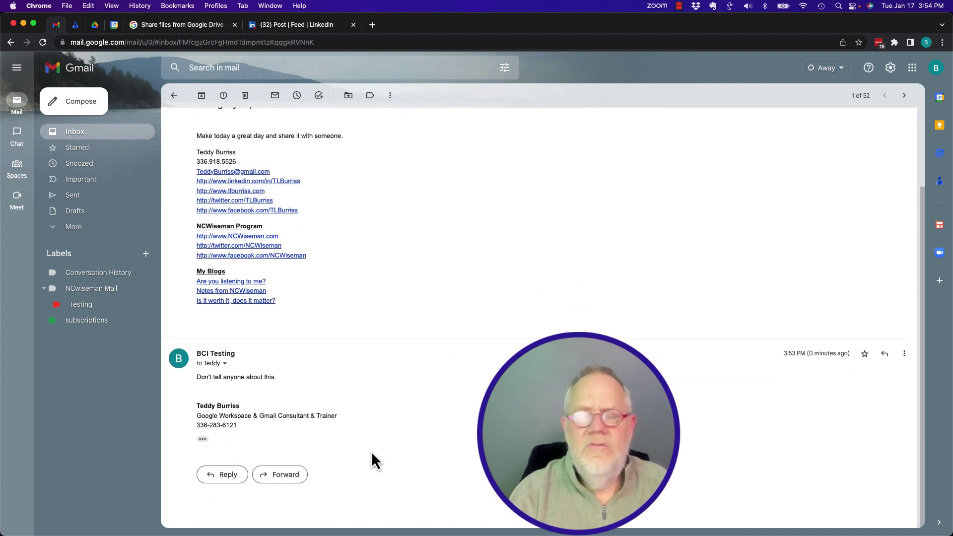
scroll(411, 300, up, 2)
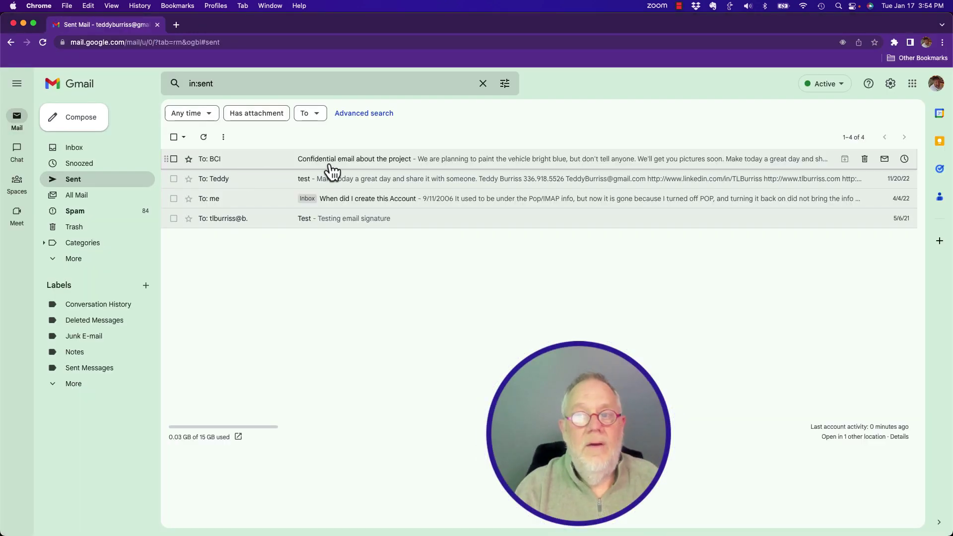
Step: Open the sent confidential email and confirm it was addressed to BCI Testing
click(331, 170)
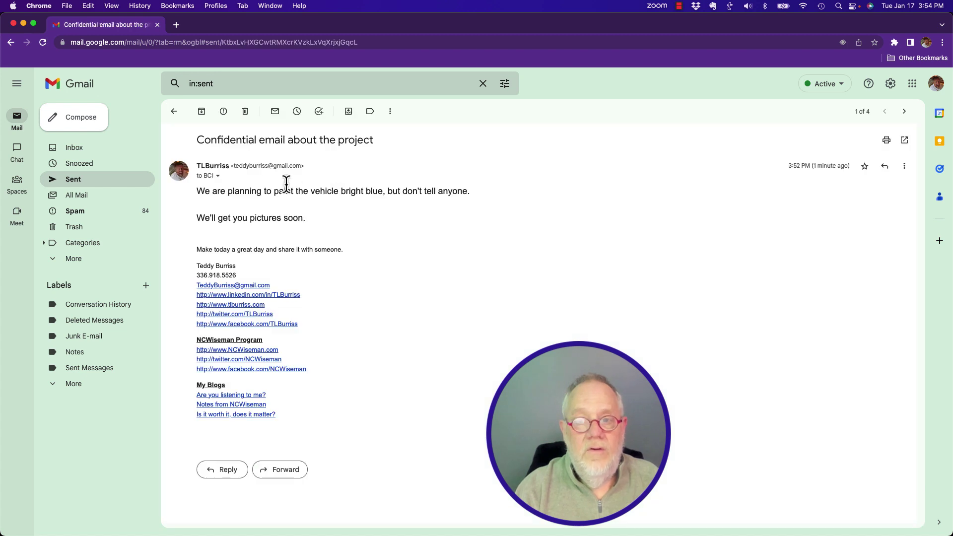
click(218, 176)
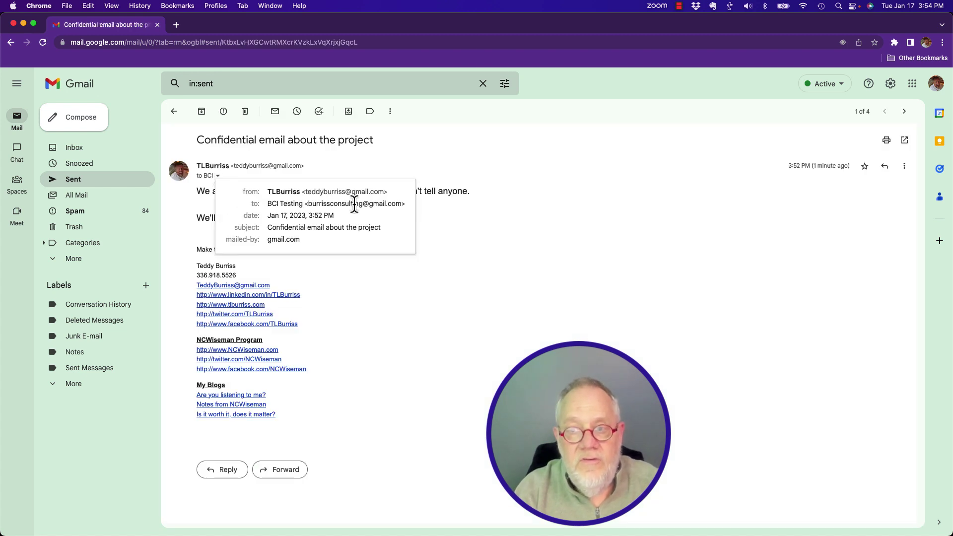
click(534, 298)
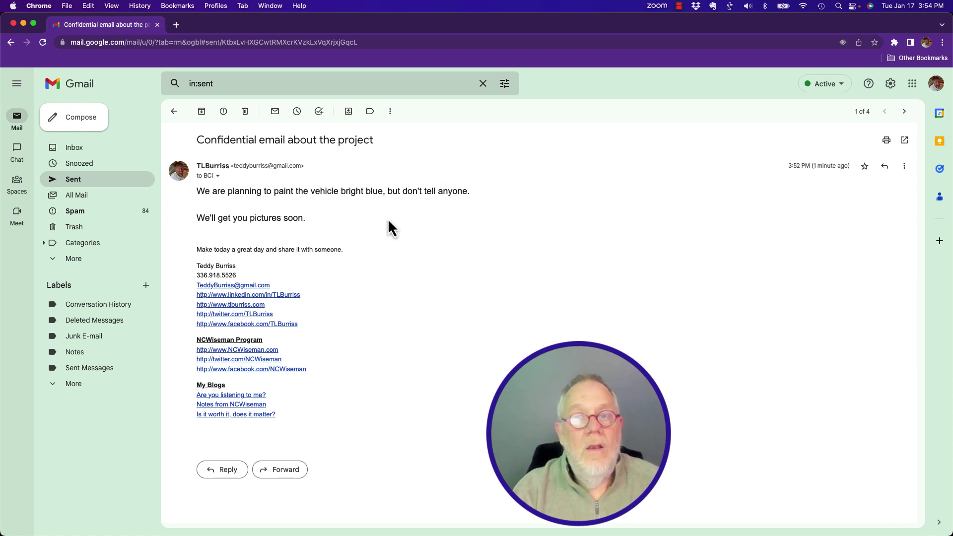
Step: From the BCI profile, send the reply "Dude - good to know." to the original sender
click(214, 7)
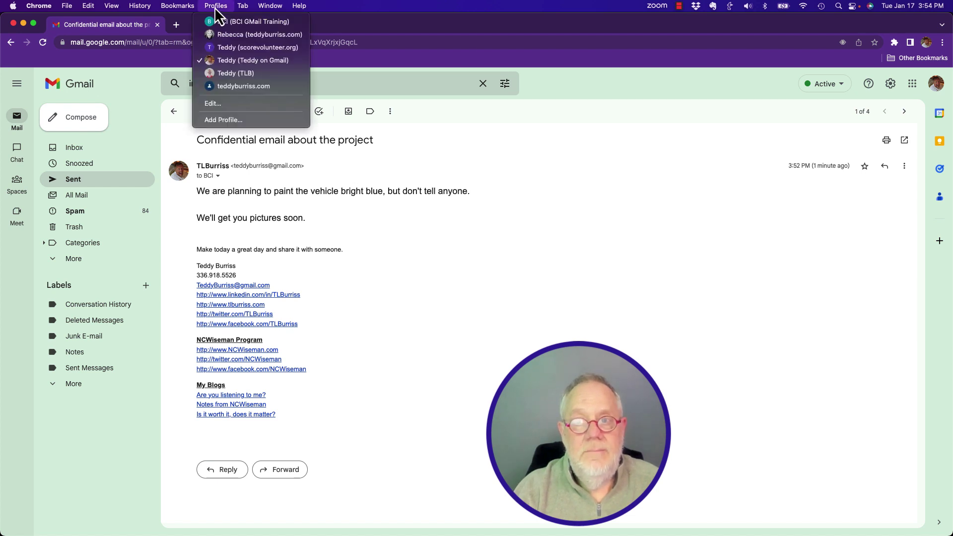
click(231, 23)
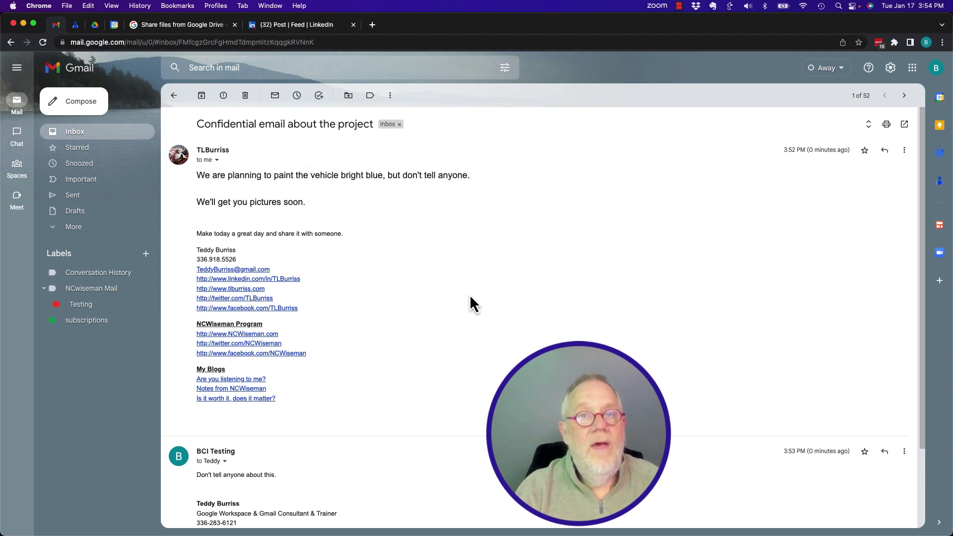
click(885, 151)
text(Dude - good to know.)
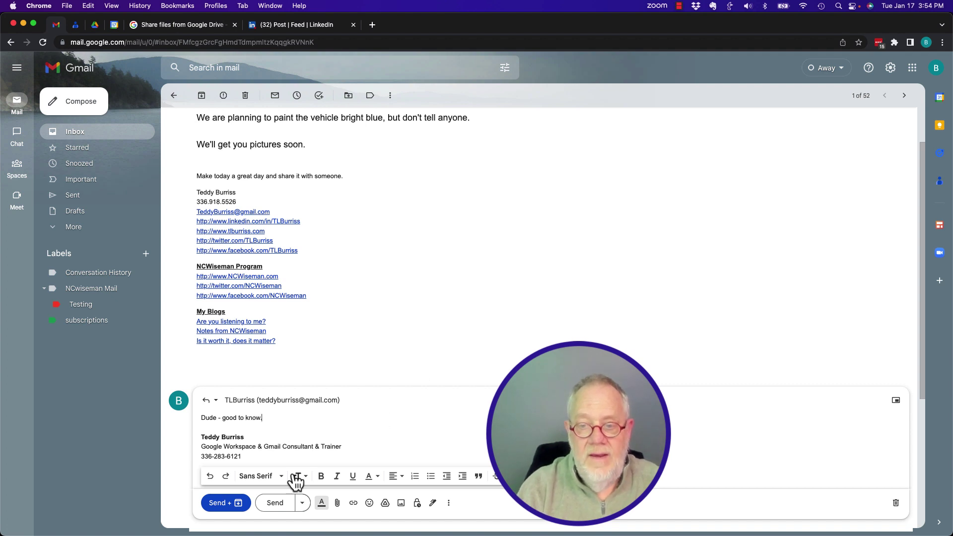
click(275, 502)
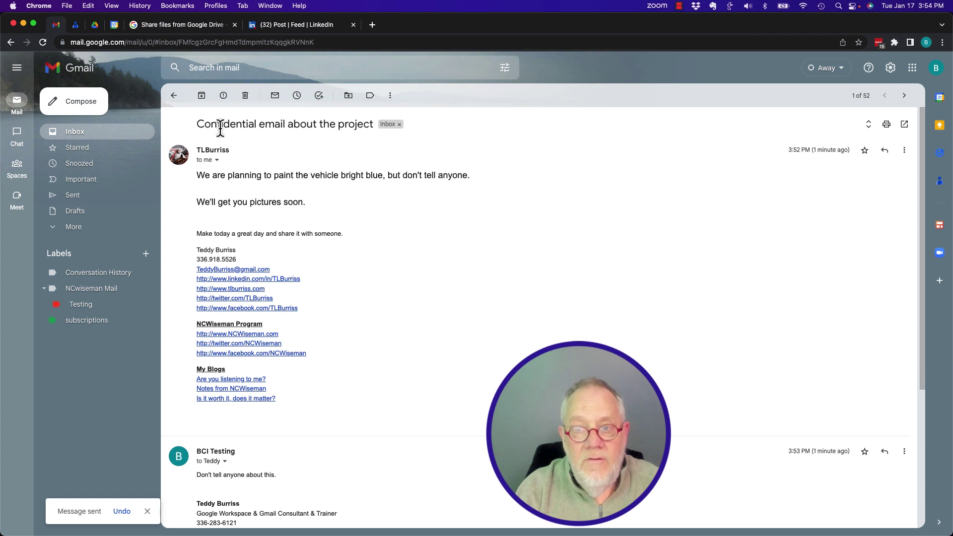
click(217, 160)
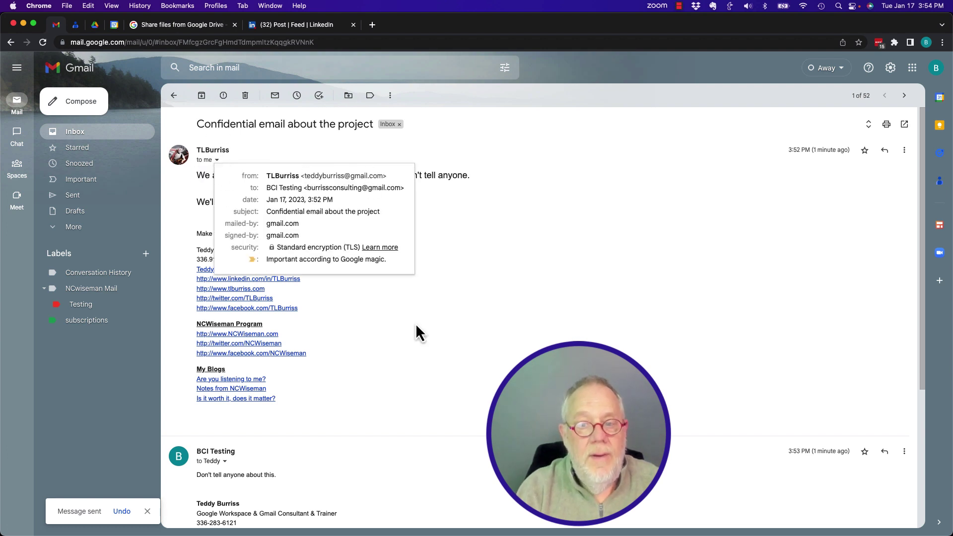
scroll(418, 332, down, 3)
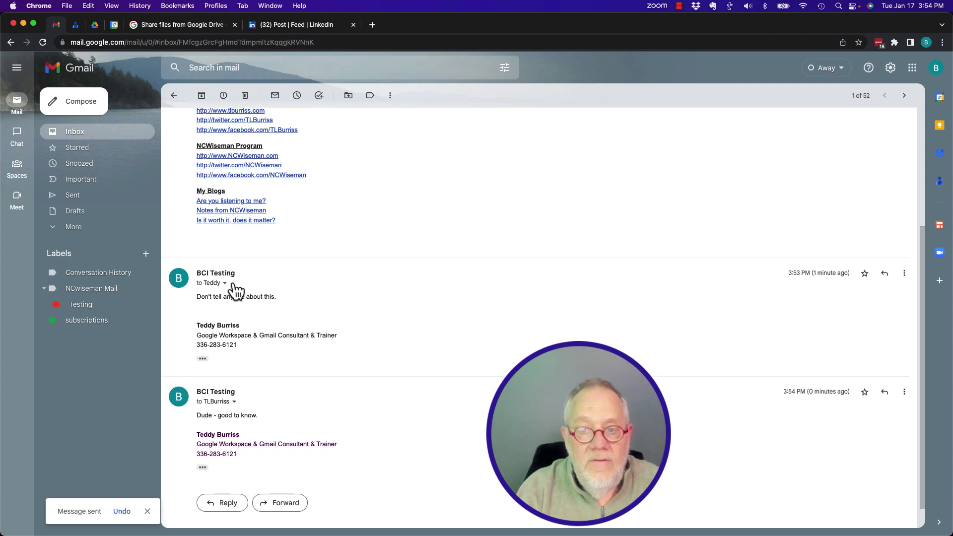
click(225, 283)
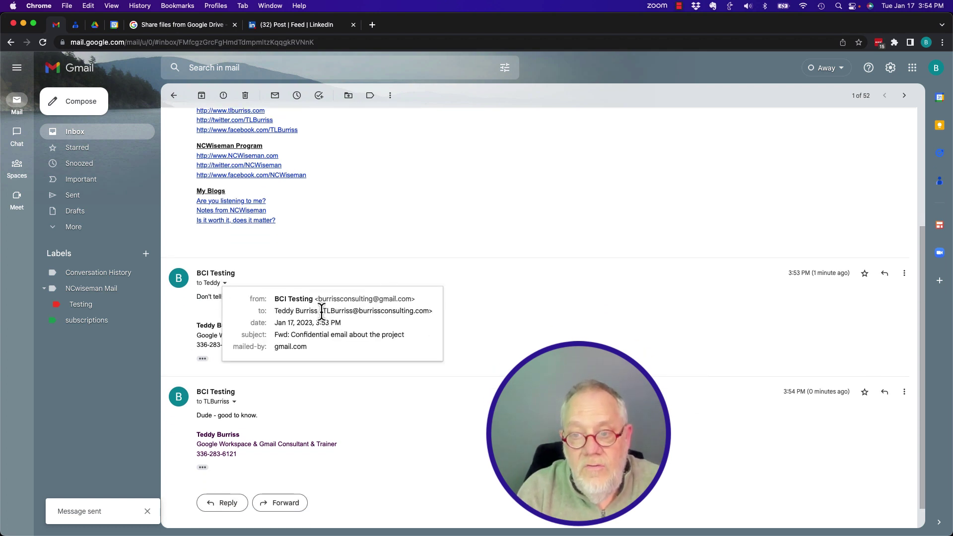
click(422, 230)
scroll(423, 230, down, 1)
scroll(423, 229, down, 2)
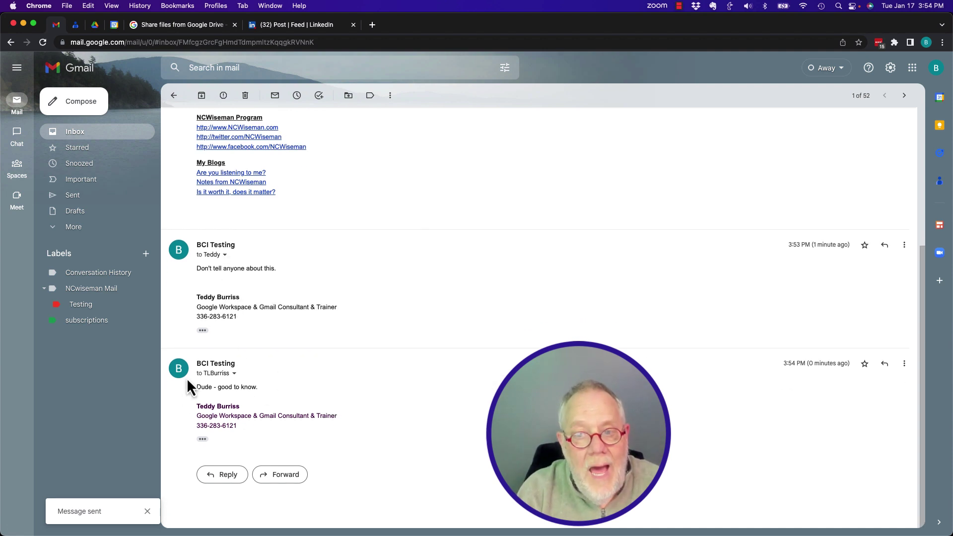
click(225, 256)
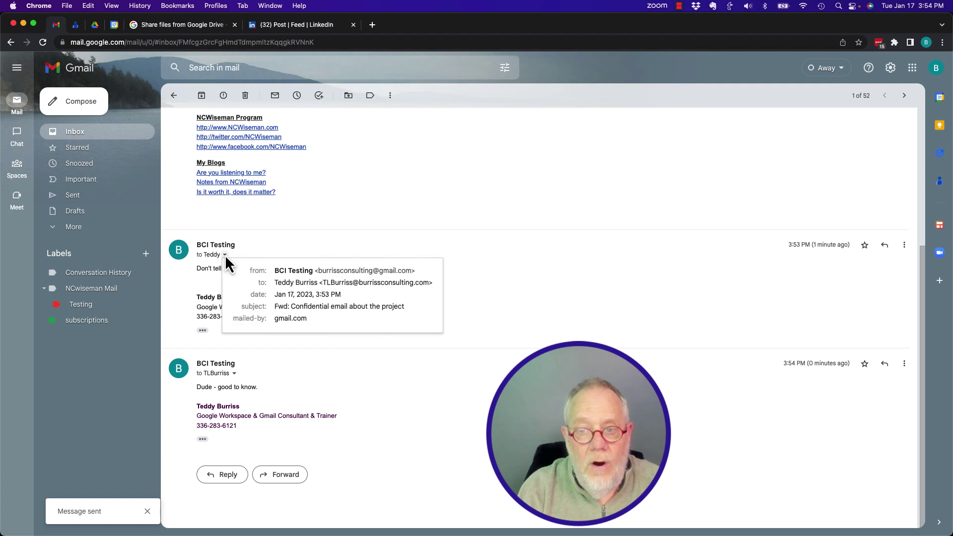
drag(275, 306, 282, 308)
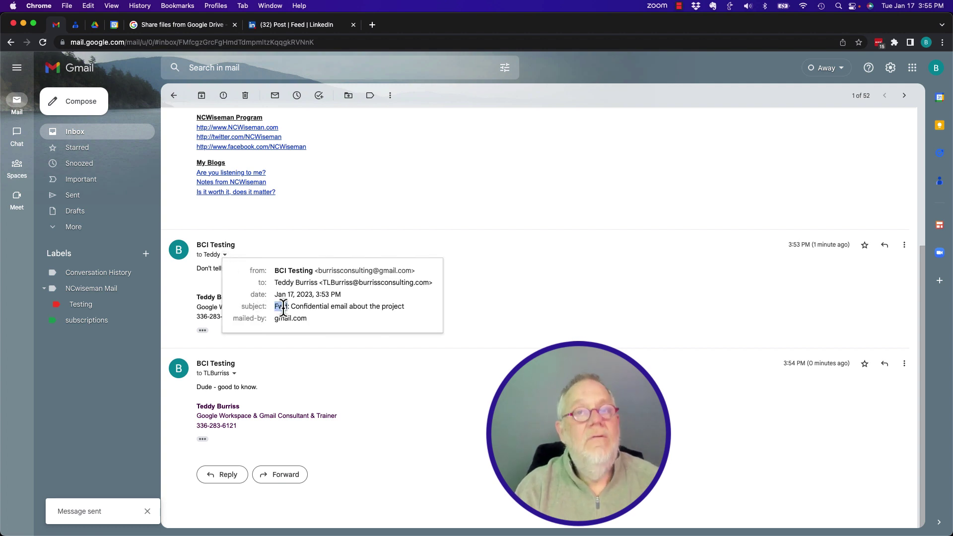
click(333, 386)
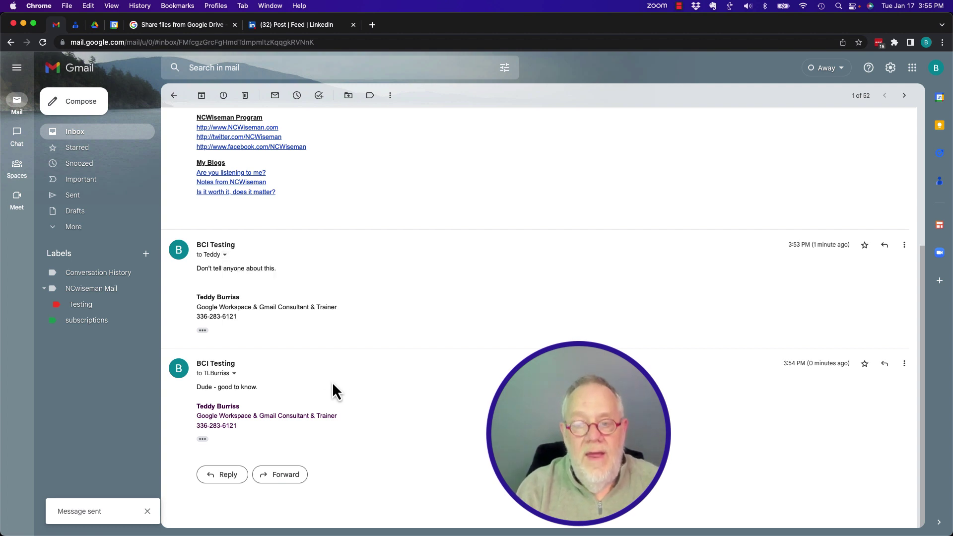
click(235, 373)
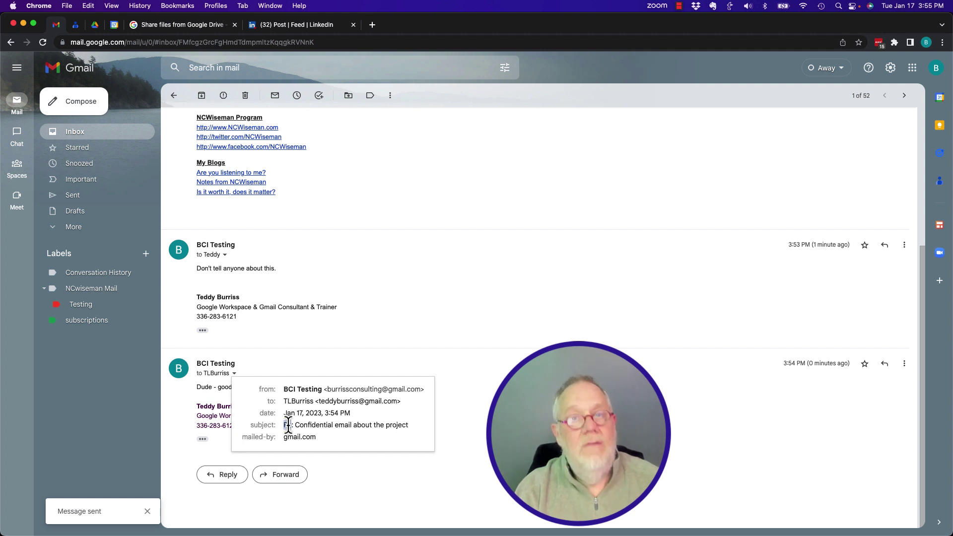
click(452, 435)
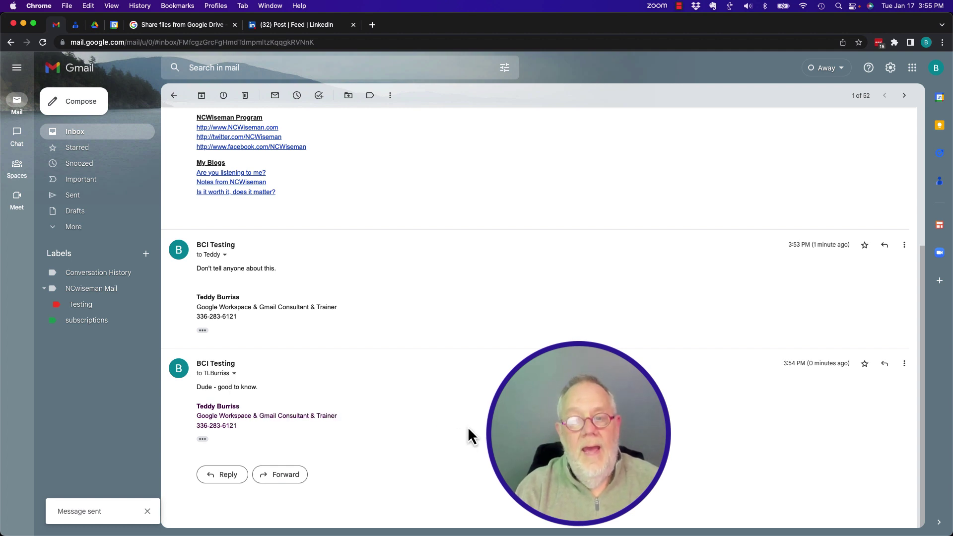
click(235, 373)
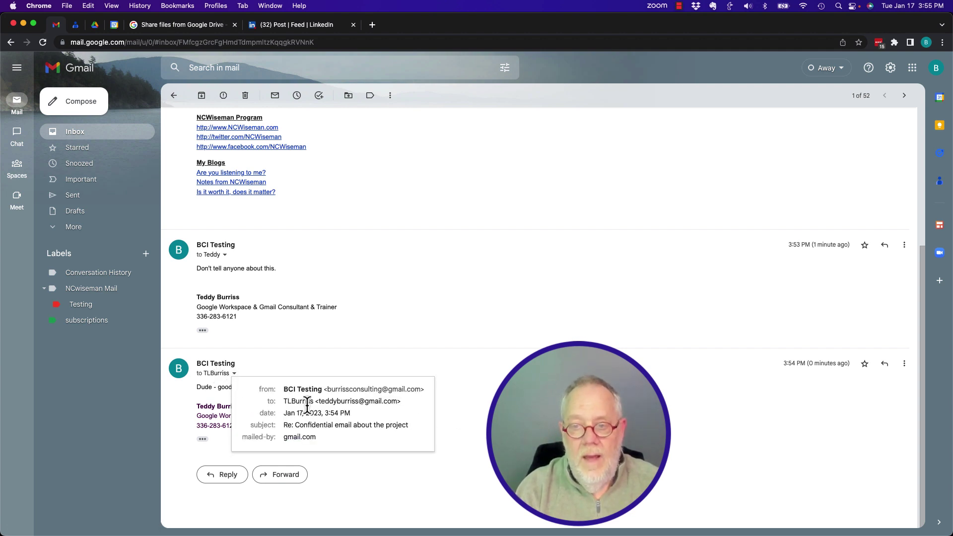
Step: In the sender's inbox, open the confidential thread and confirm only the reply arrived
click(453, 400)
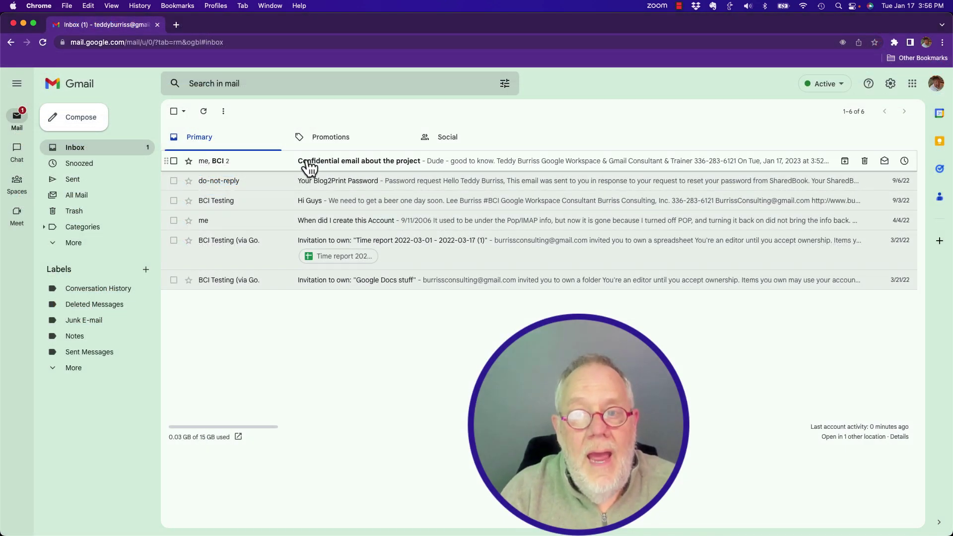
click(303, 164)
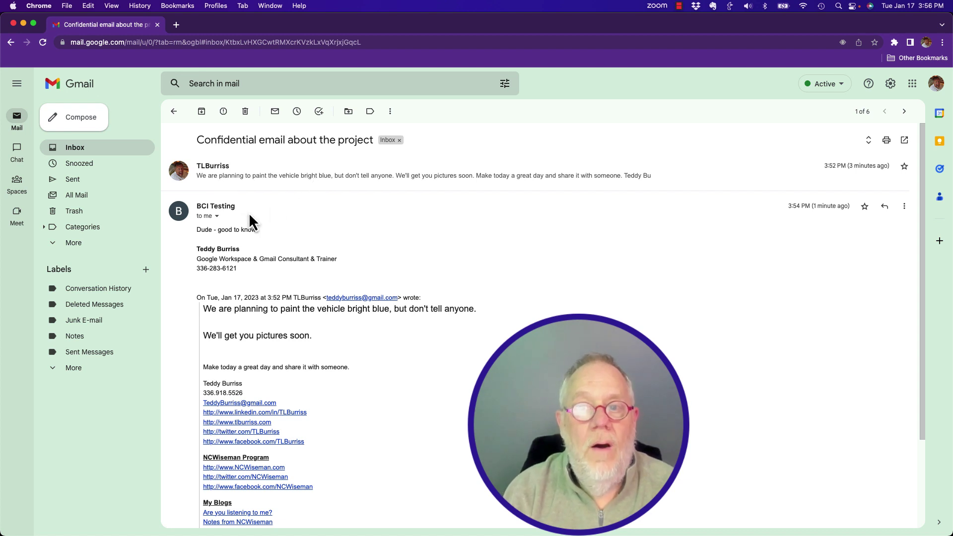
click(216, 216)
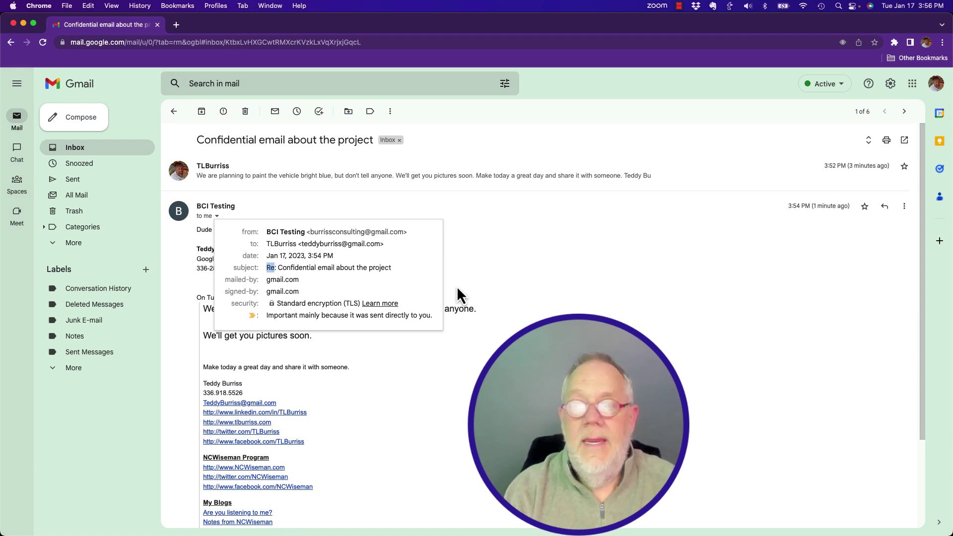
click(504, 289)
scroll(505, 291, down, 5)
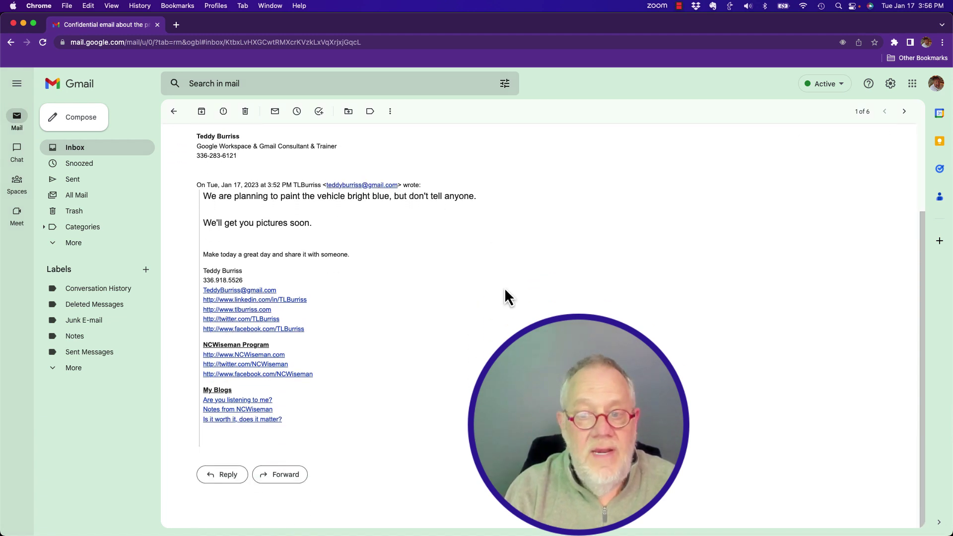
scroll(504, 289, up, 5)
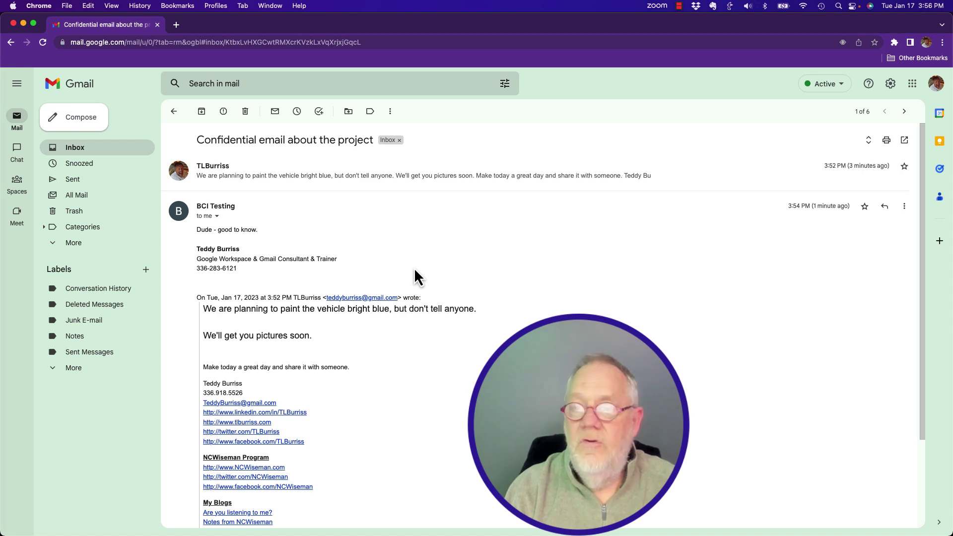
Step: Return to the BCI profile's window showing the original, forward and reply
click(221, 6)
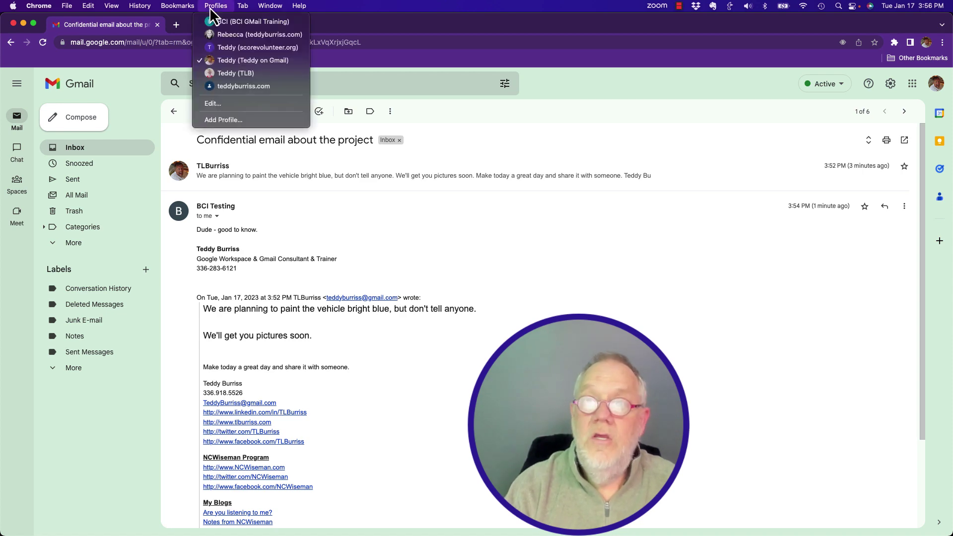
click(231, 22)
scroll(318, 231, up, 5)
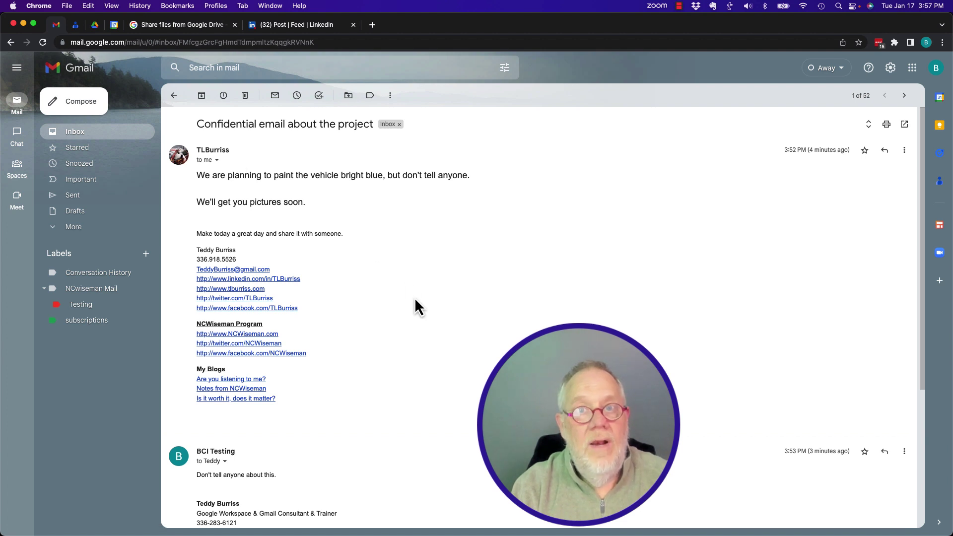
scroll(415, 300, down, 5)
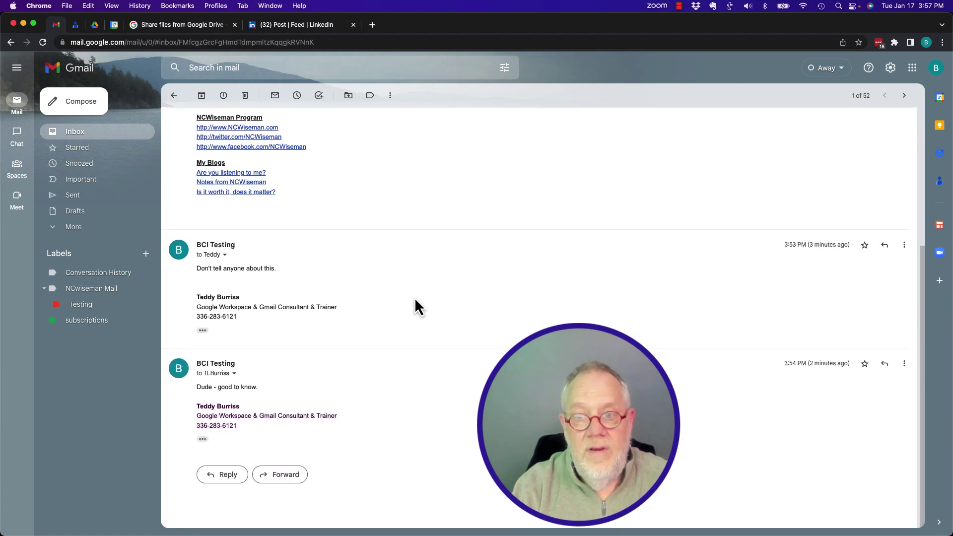